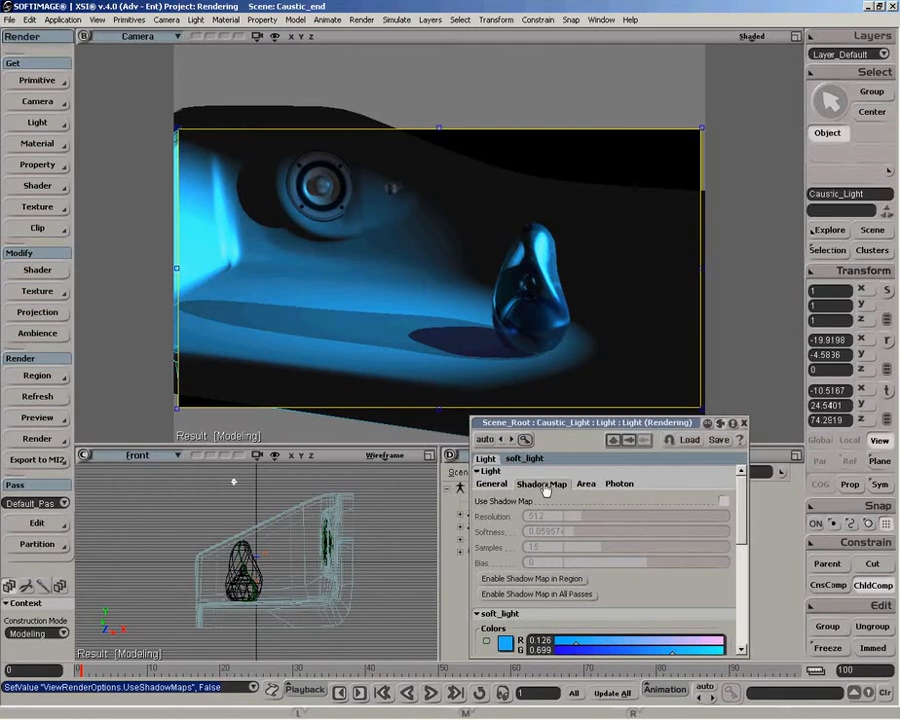
# Step: Turn on the shadow map for Caustic_Light and enable shadow maps in the render region
pyautogui.click(724, 500)
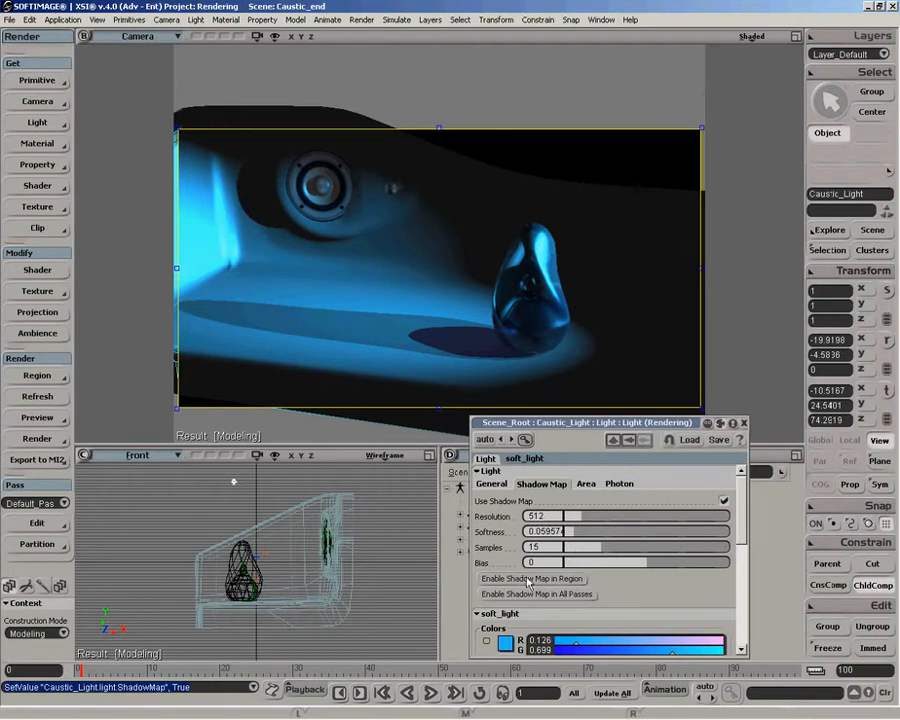
pyautogui.click(525, 579)
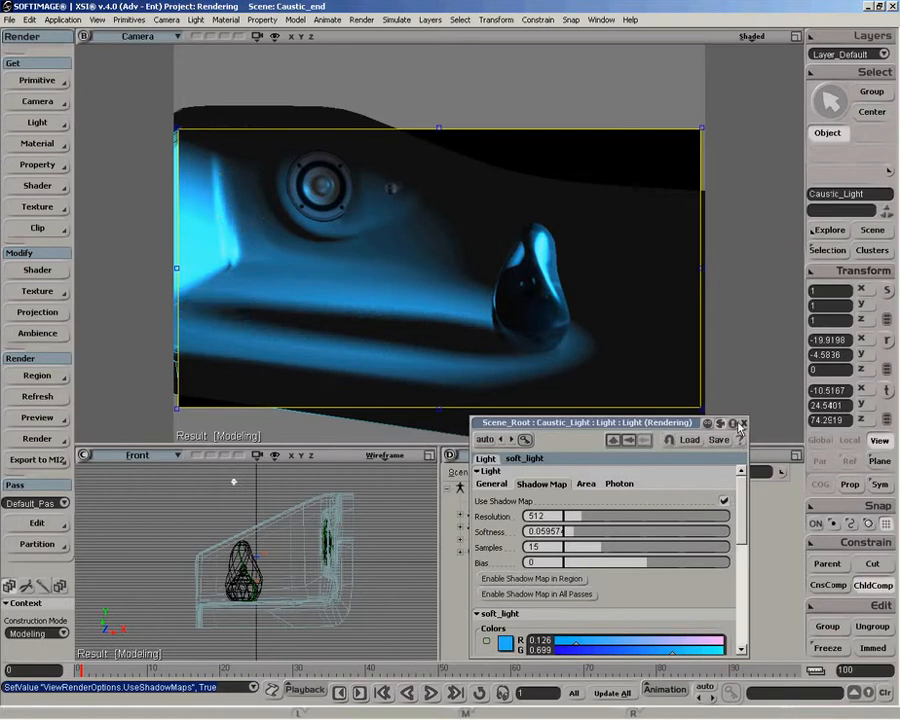
pyautogui.moveTo(640, 423); pyautogui.dragTo(567, 431)
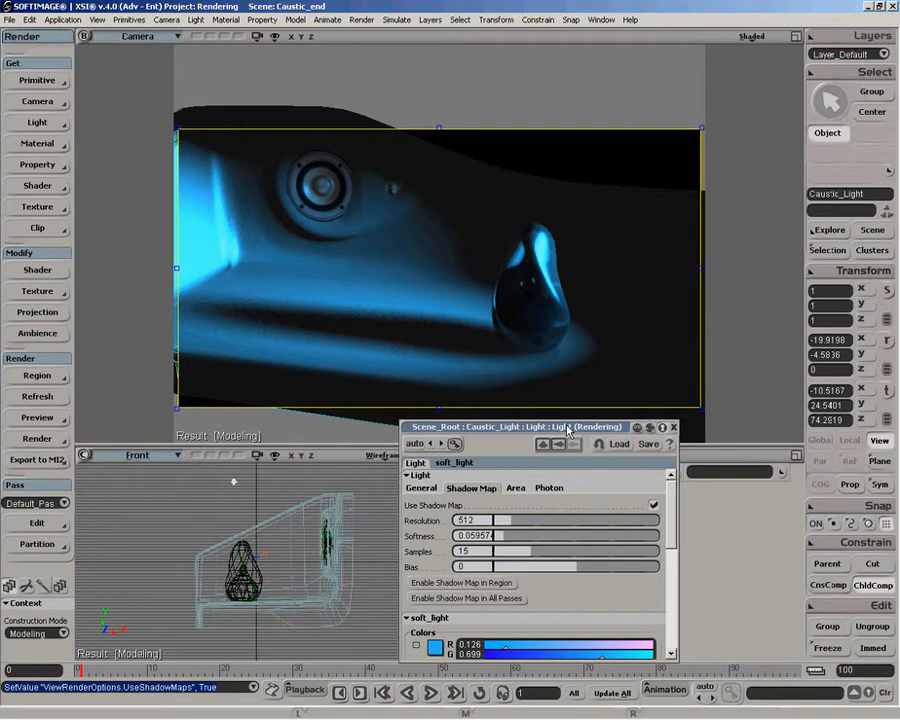
# Step: Disable ray tracing in the render region's optimization options
pyautogui.click(64, 377)
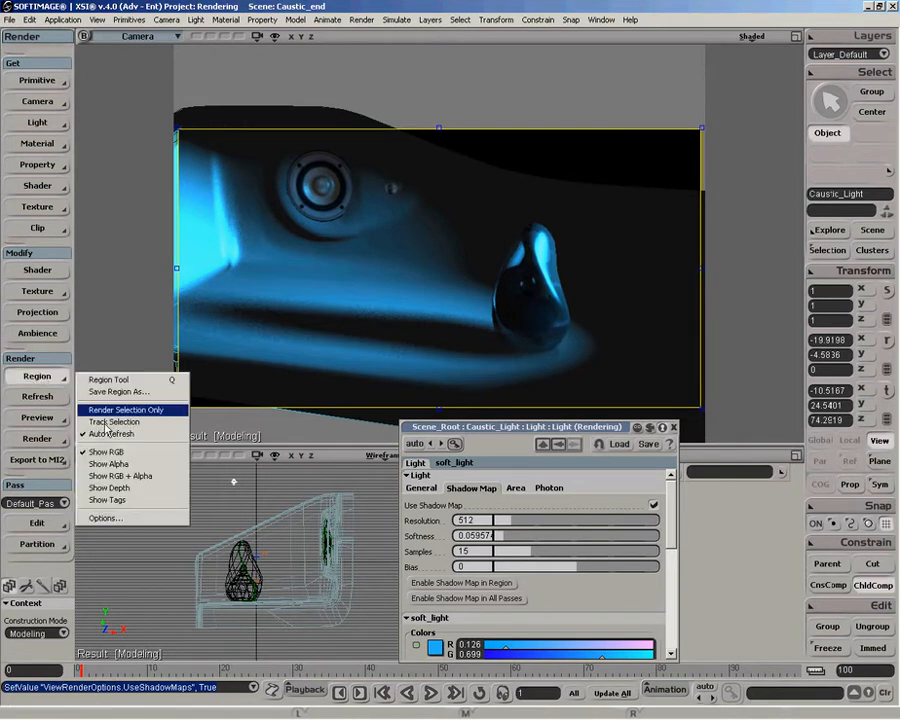
pyautogui.click(104, 518)
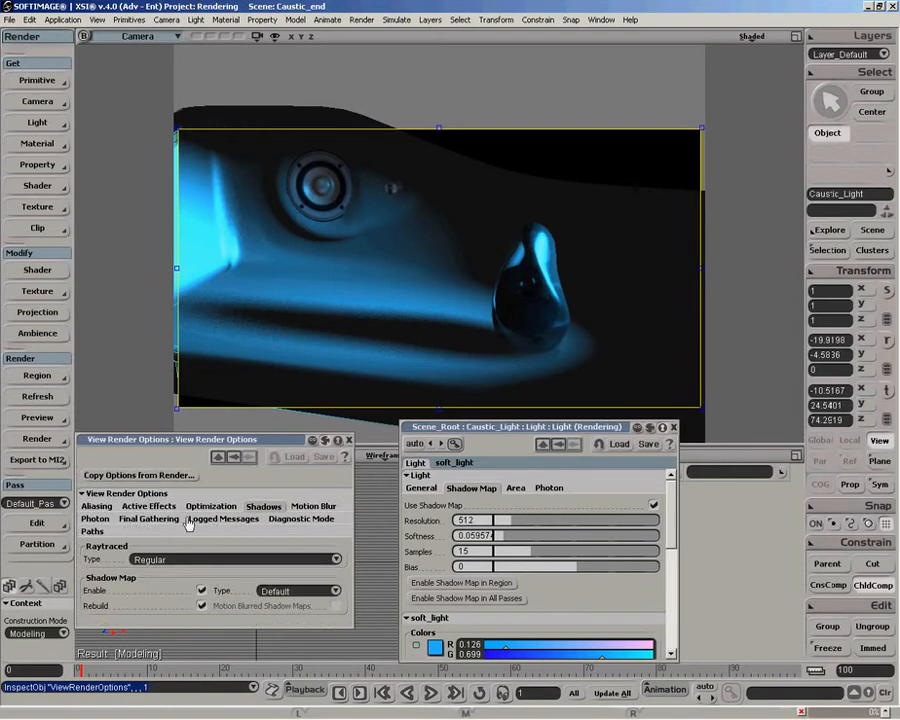
pyautogui.click(211, 506)
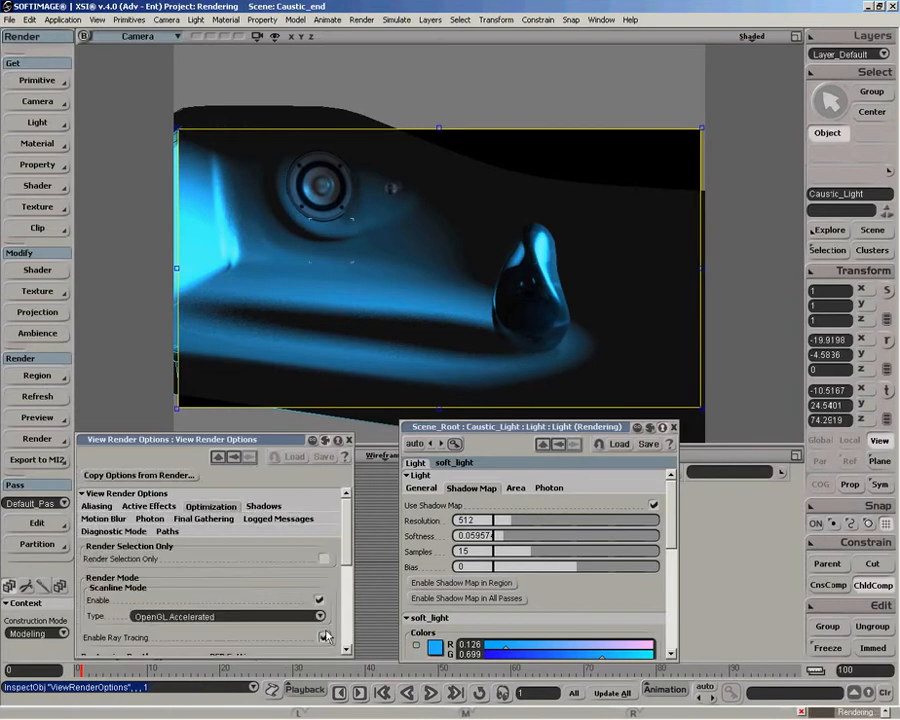
pyautogui.click(325, 638)
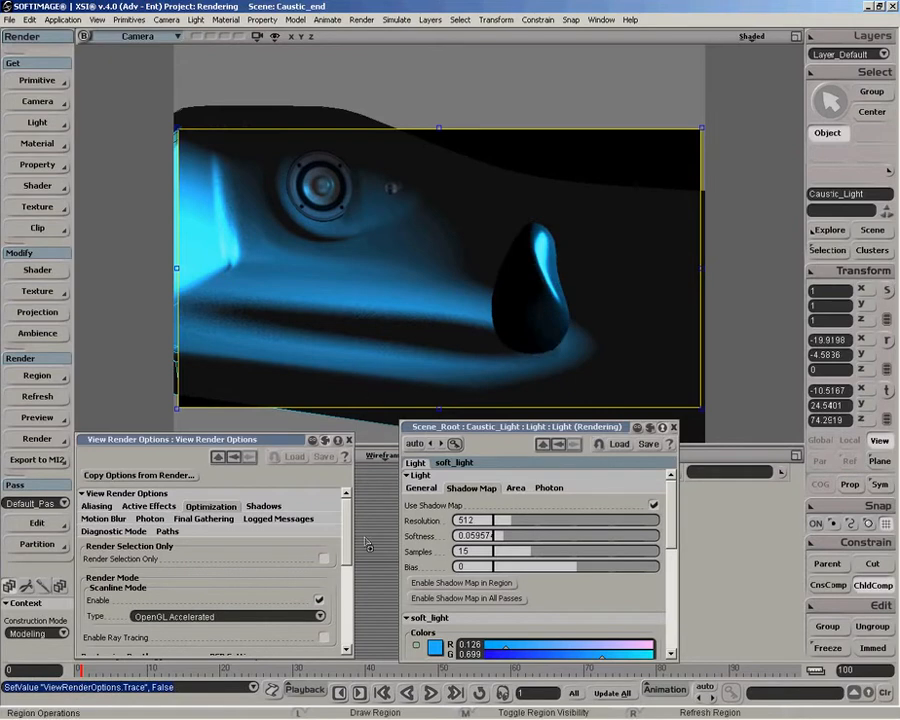
# Step: Set the render region's shadow map type to OpenGL Accelerated and turn off shadow map rebuilding
pyautogui.click(262, 507)
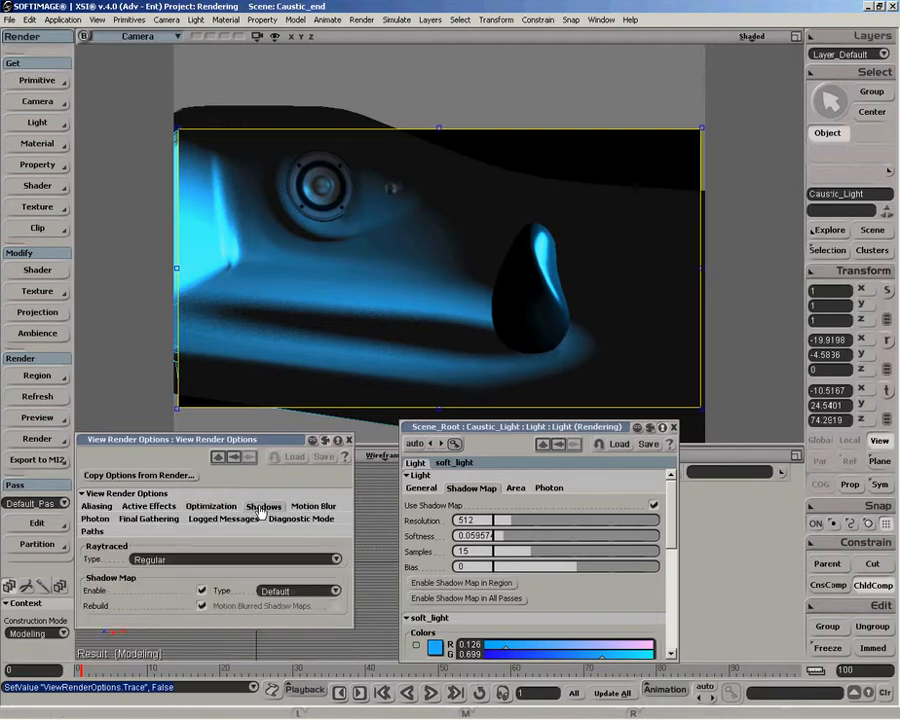
pyautogui.click(297, 591)
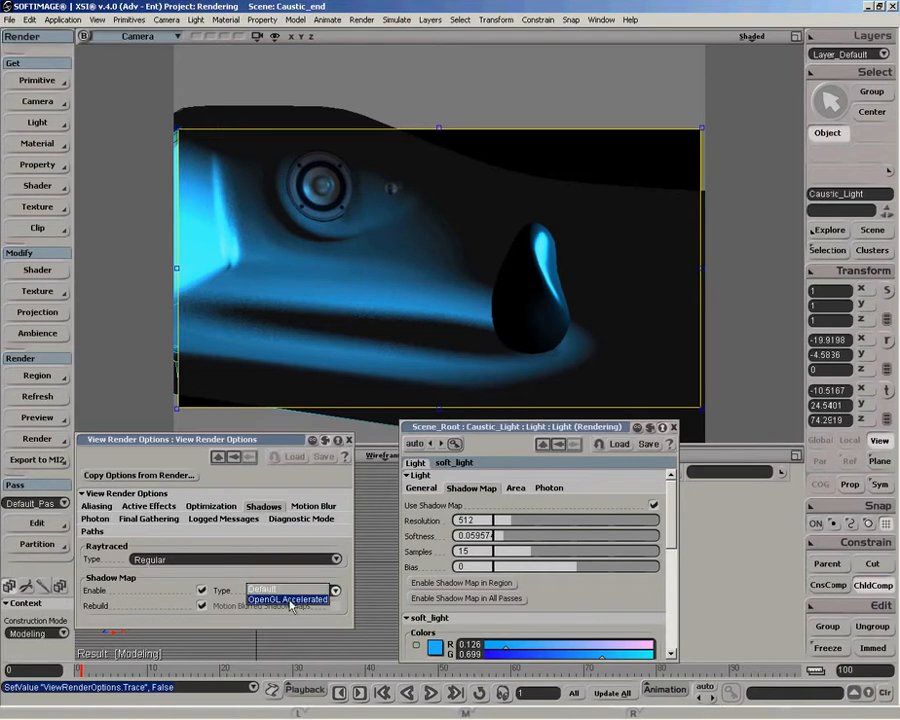
pyautogui.click(289, 600)
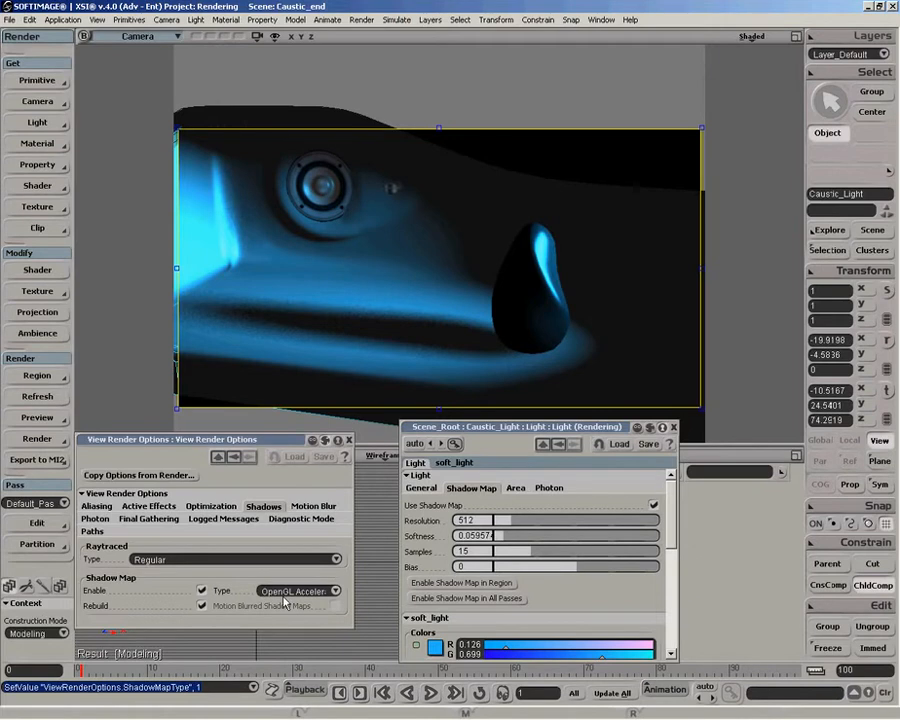
pyautogui.click(202, 605)
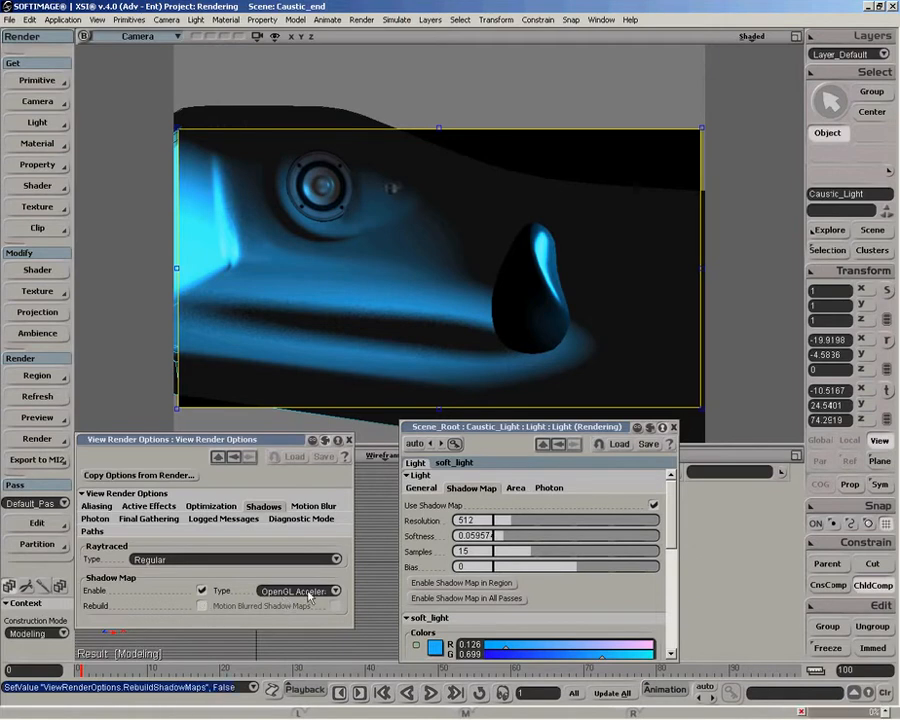
# Step: Orbit the camera around the teardrop object to examine the shadows in the render region, and close the view render options
pyautogui.press('o')
pyautogui.moveTo(482, 317); pyautogui.dragTo(448, 342)
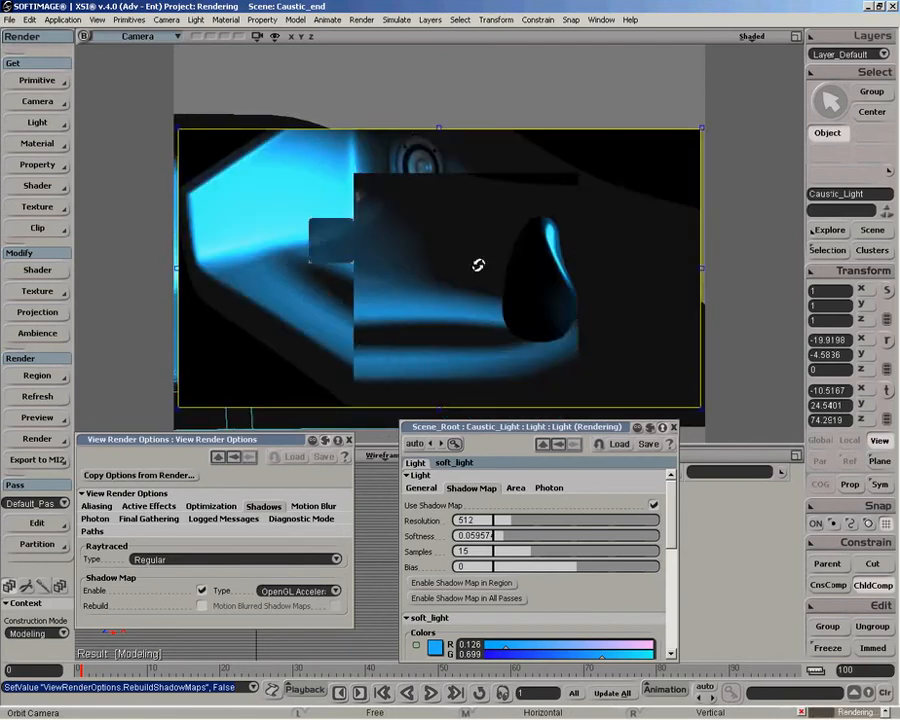
pyautogui.moveTo(450, 364)
pyautogui.mouseDown()
pyautogui.moveTo(460, 374)
pyautogui.moveTo(447, 384)
pyautogui.mouseUp()
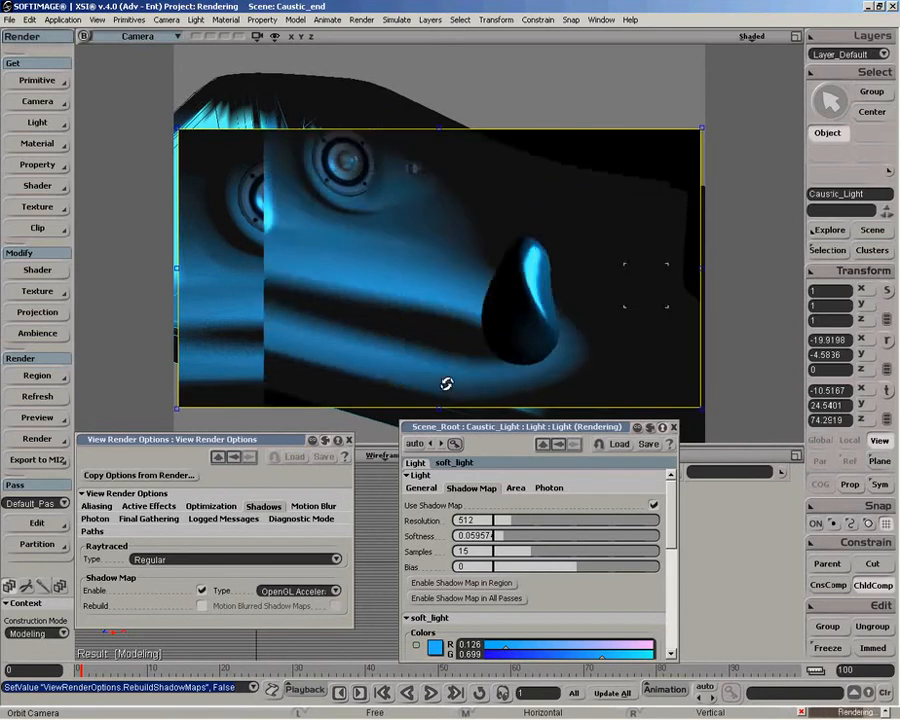
pyautogui.moveTo(447, 384); pyautogui.dragTo(467, 366)
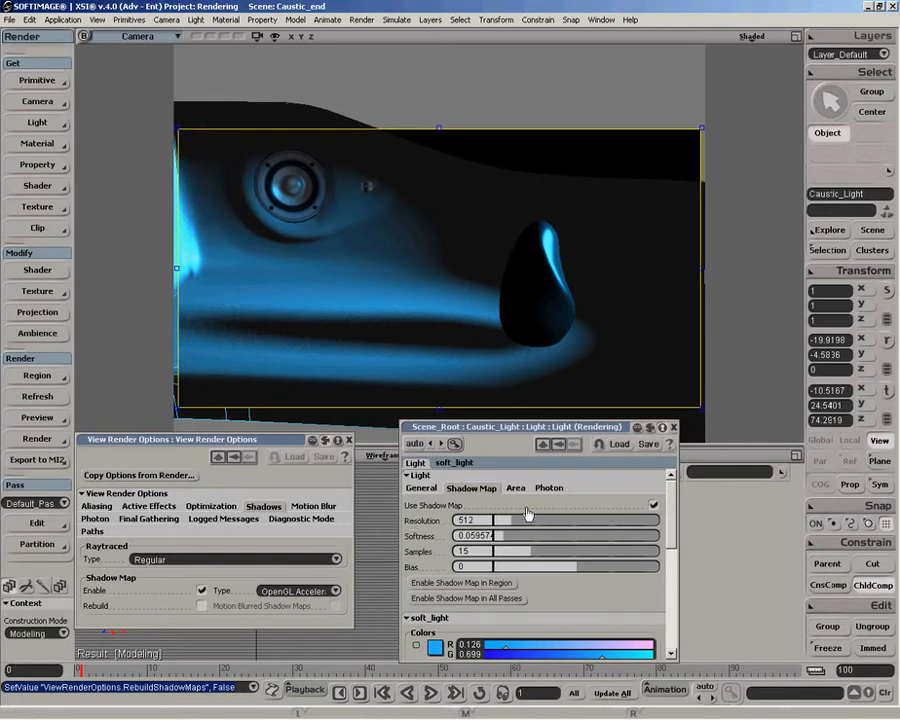
pyautogui.moveTo(570, 420)
pyautogui.mouseDown()
pyautogui.moveTo(569, 411)
pyautogui.moveTo(569, 429)
pyautogui.mouseUp()
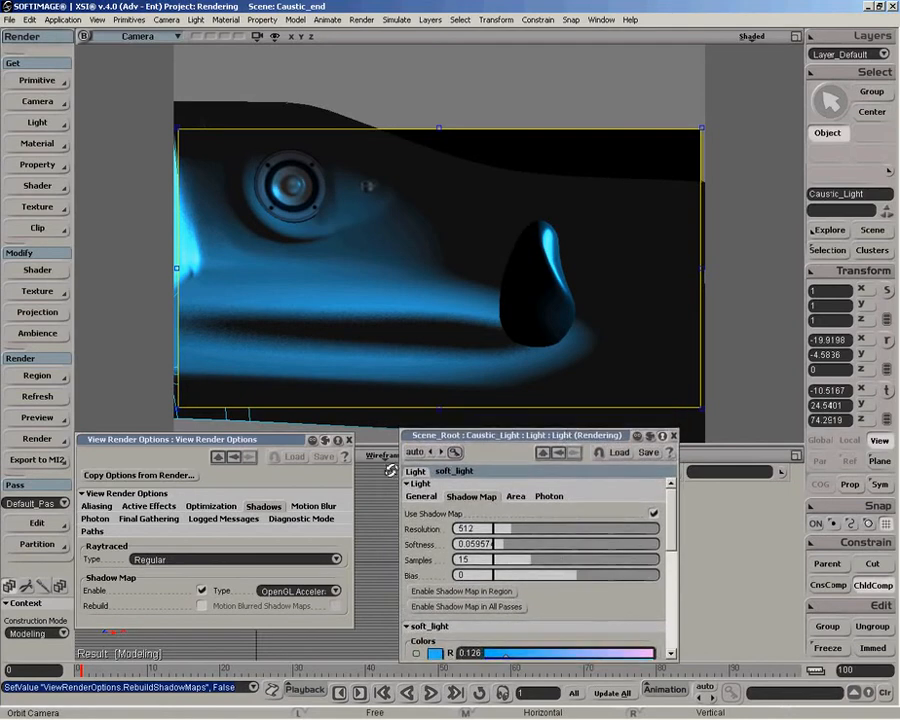
pyautogui.click(348, 441)
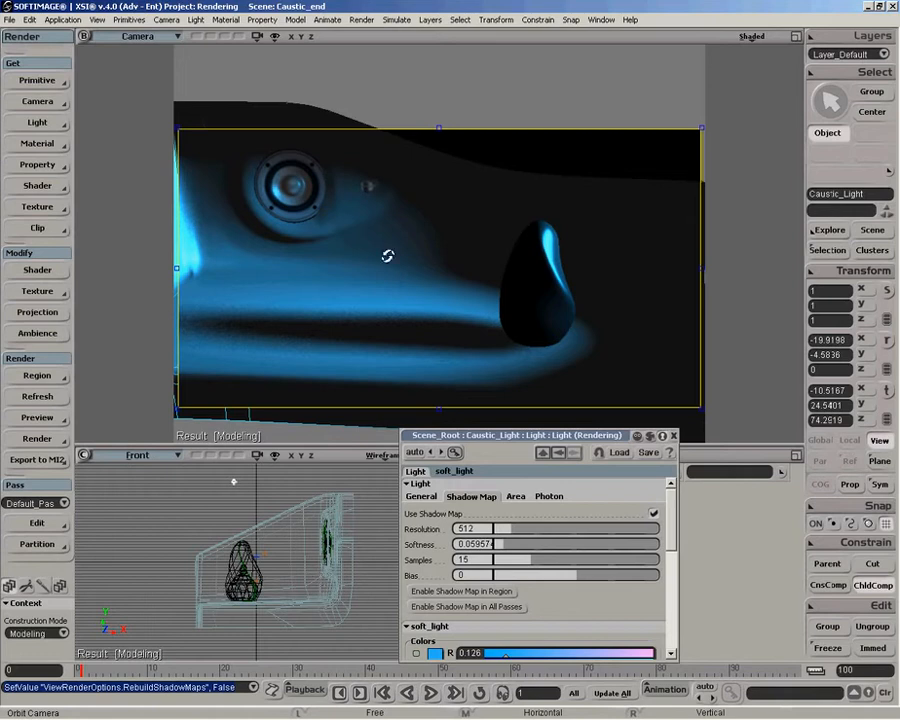
# Step: Enable ray tracing in the render region's optimization options and close them
pyautogui.click(37, 375)
pyautogui.click(168, 516)
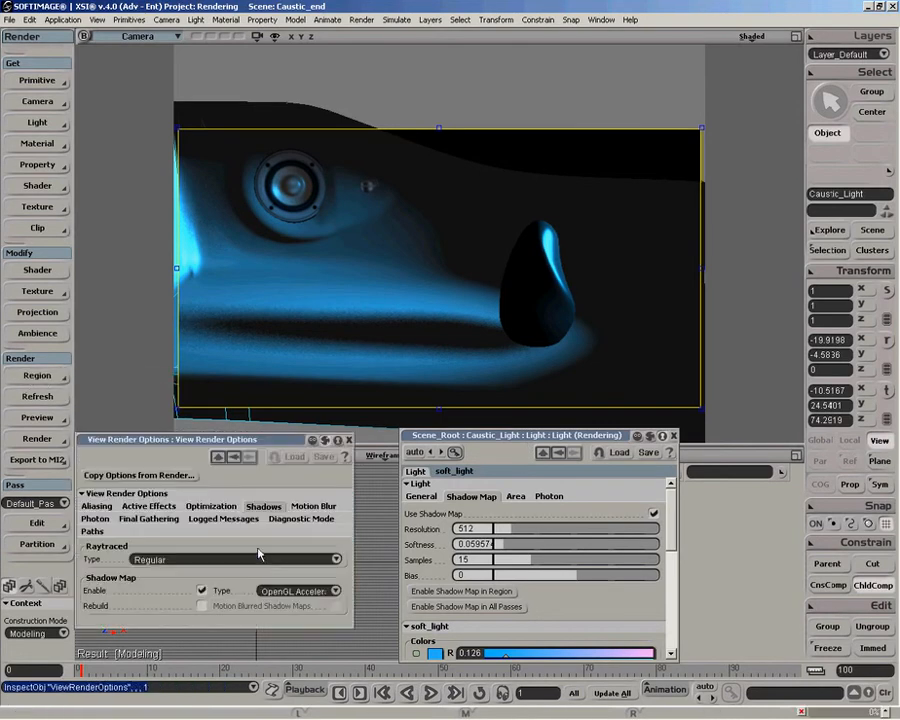
pyautogui.click(211, 506)
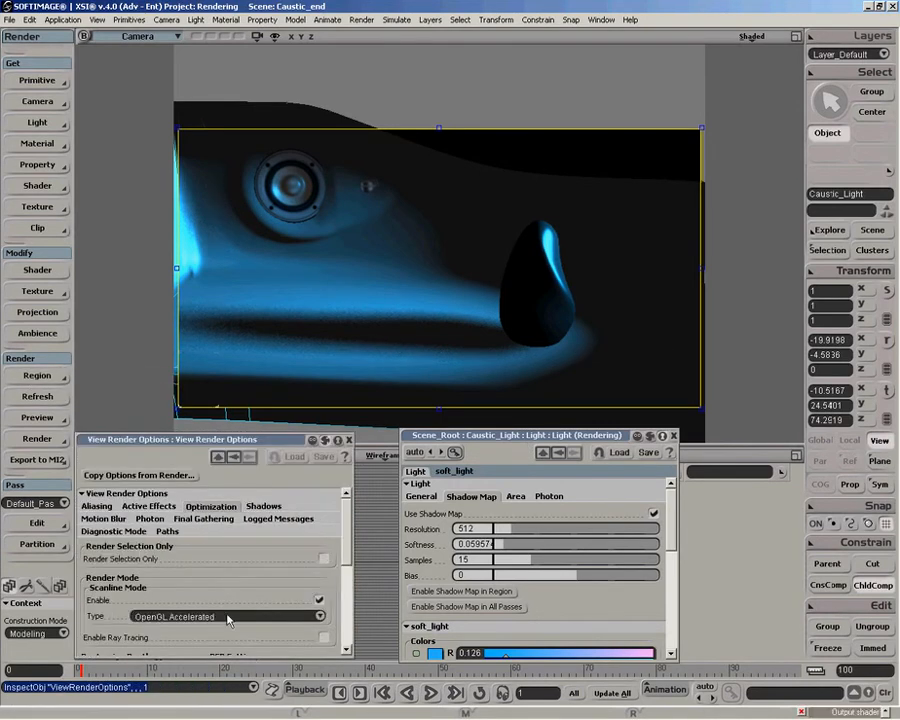
pyautogui.click(323, 638)
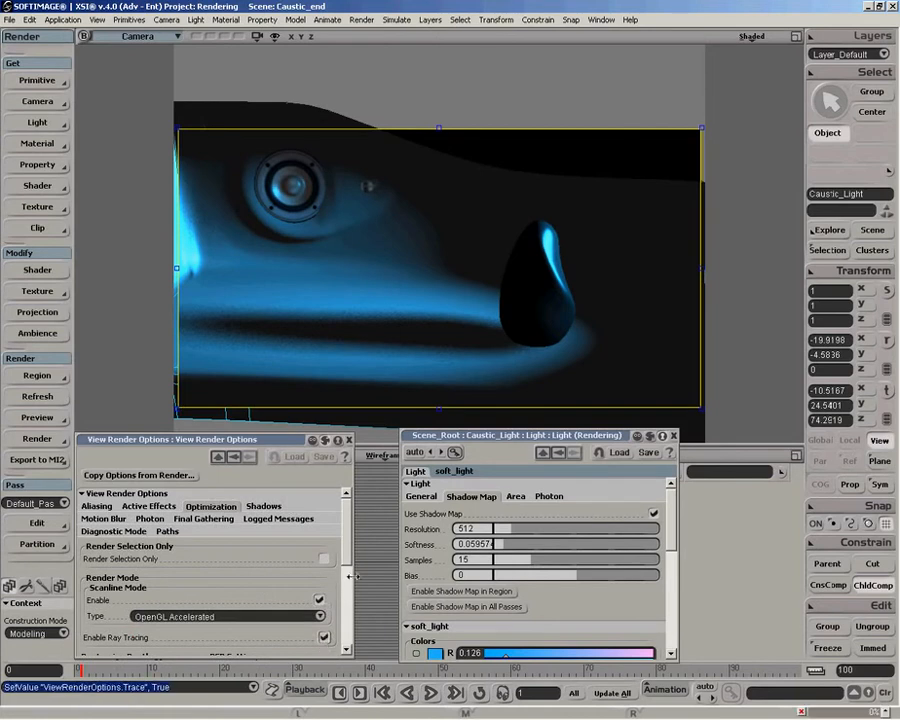
pyautogui.press('o')
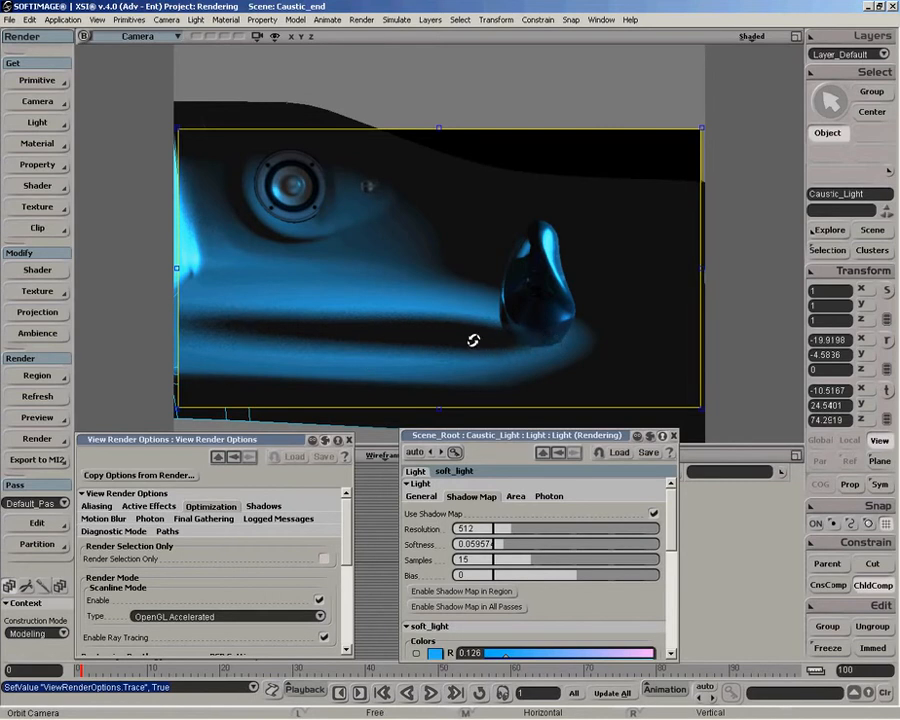
pyautogui.click(349, 441)
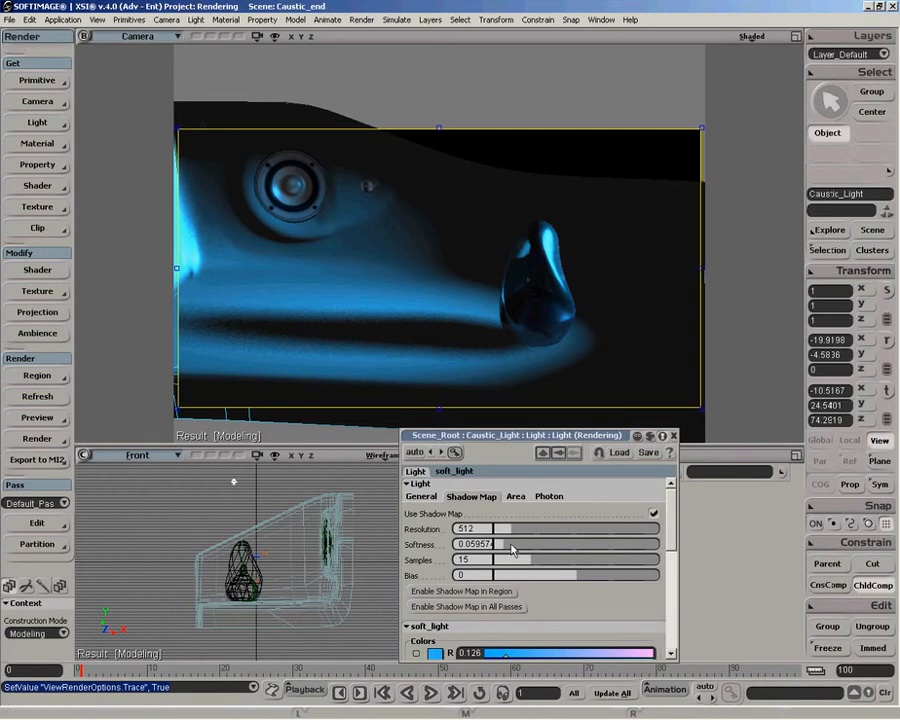
# Step: Try shadow map softness values of about 0.098, 0.047 and 0.077 on Caustic_Light, ending at about 0.051
pyautogui.moveTo(500, 546); pyautogui.dragTo(512, 549)
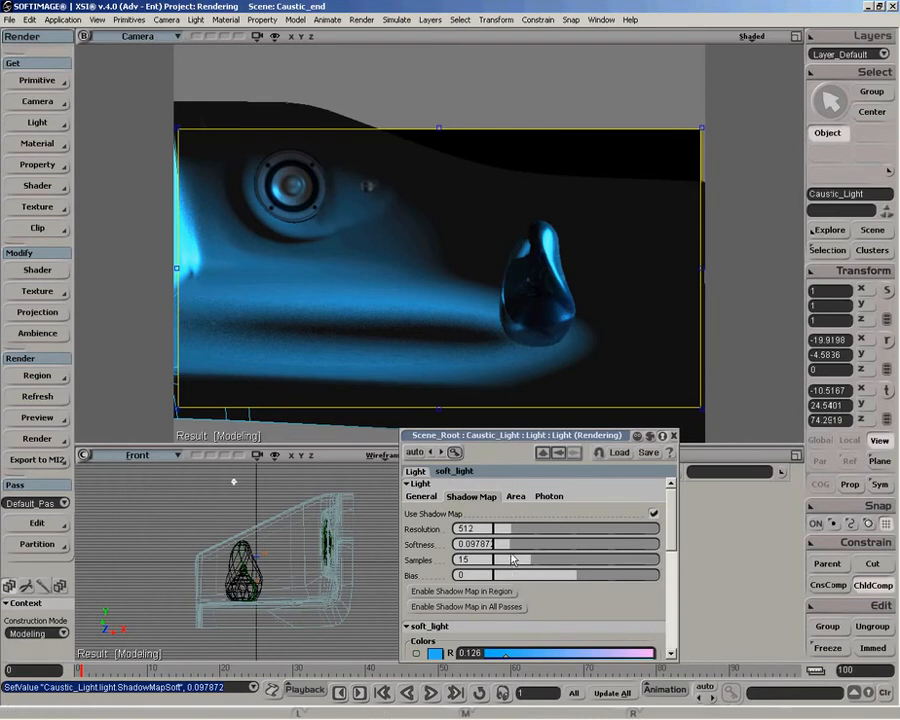
pyautogui.moveTo(512, 552); pyautogui.dragTo(504, 551)
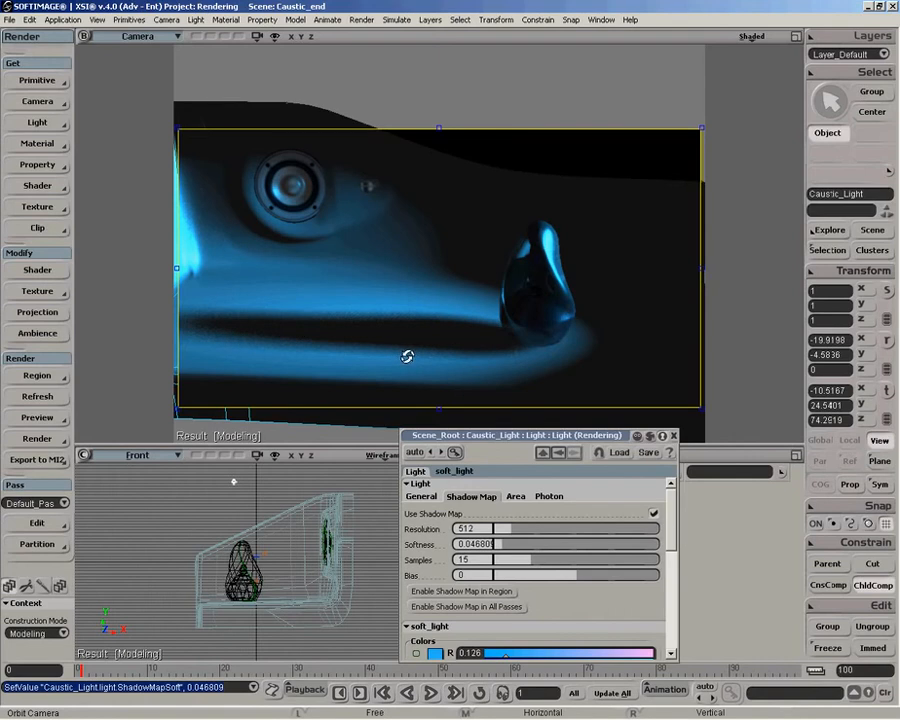
pyautogui.click(507, 546)
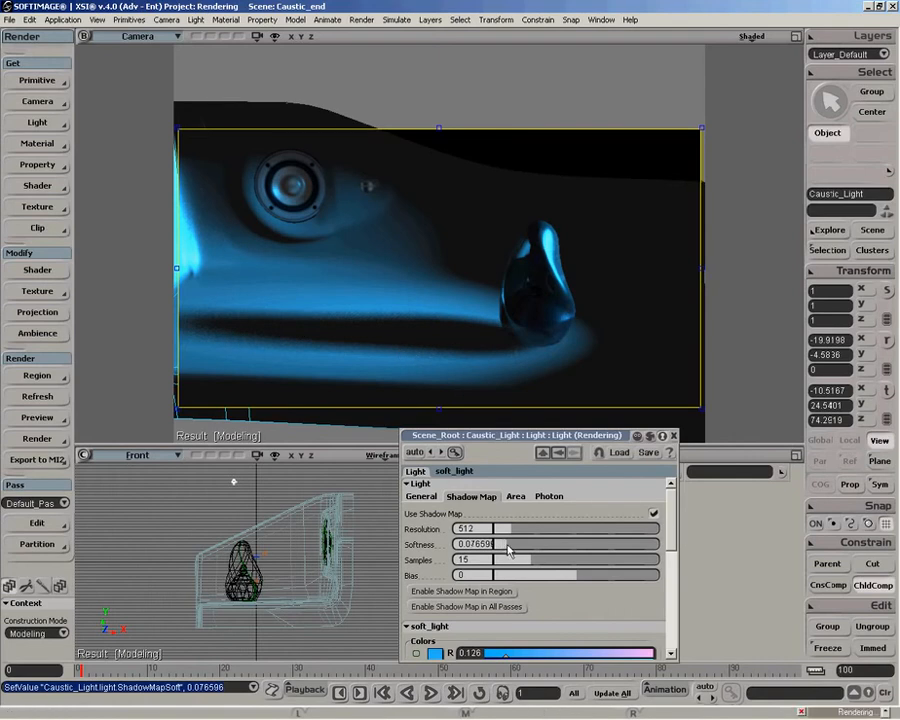
pyautogui.click(504, 546)
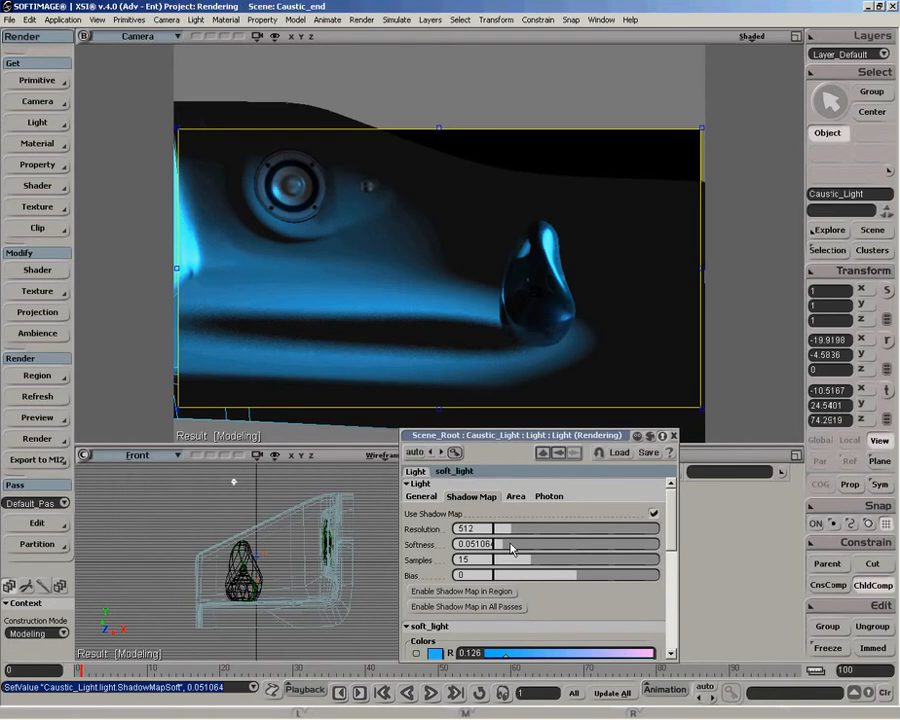
# Step: Set Caustic_Light's shadow map resolution first to 168 and finally to 1307, and raise its samples to 52
pyautogui.press('o')
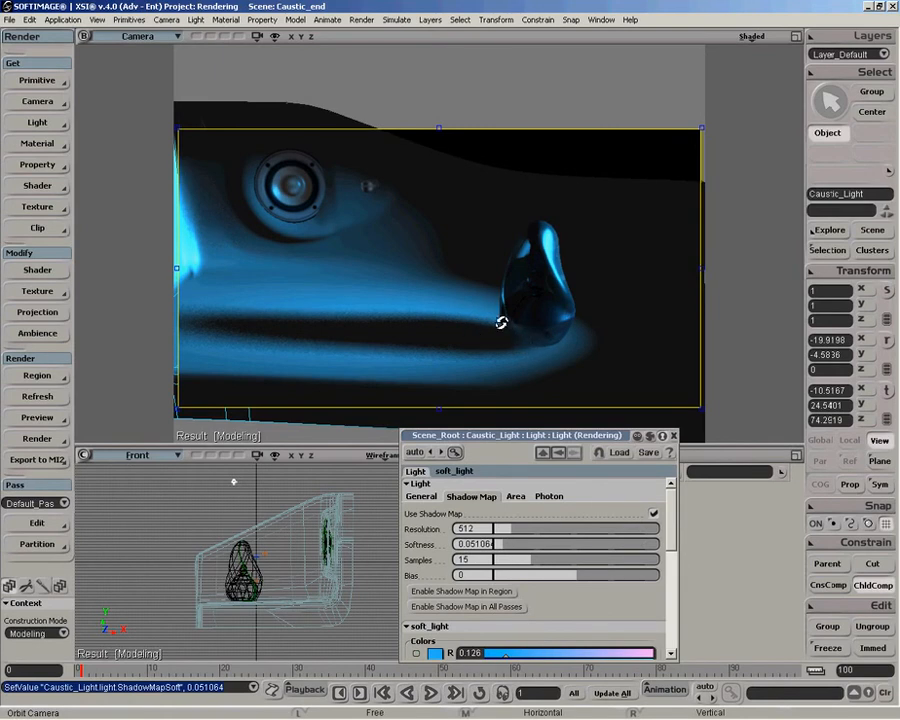
pyautogui.hotkey('shift', 'k')
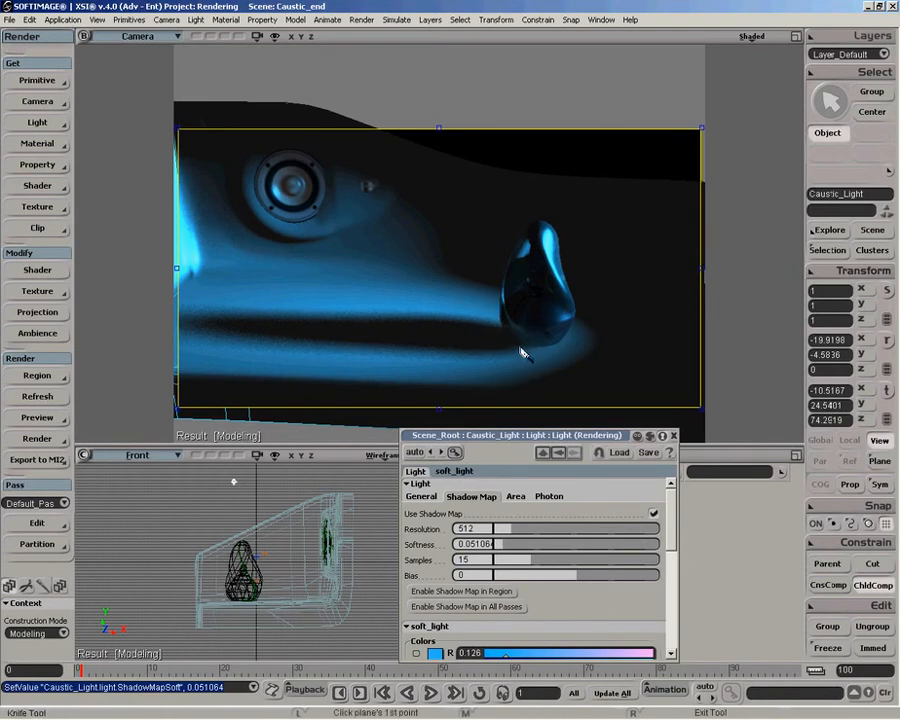
pyautogui.press('p')
pyautogui.moveTo(520, 338); pyautogui.dragTo(507, 398)
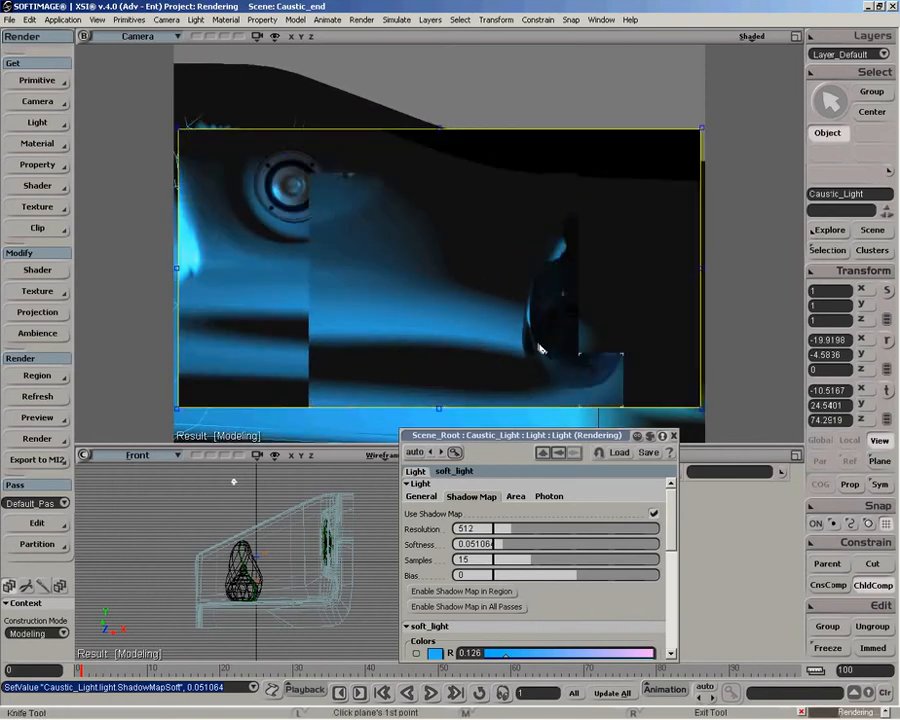
pyautogui.moveTo(505, 529); pyautogui.dragTo(499, 535)
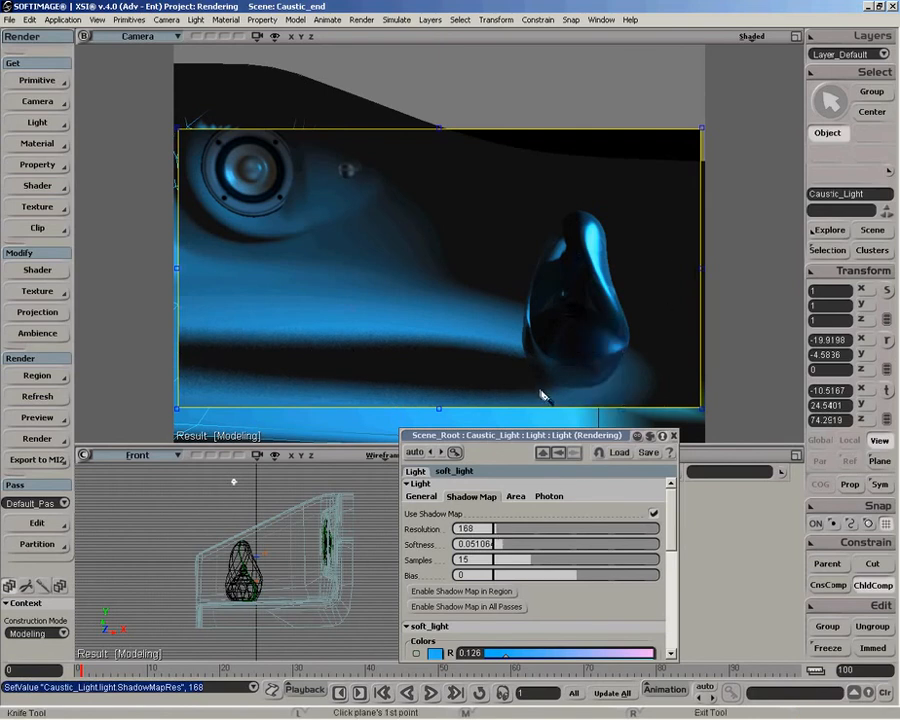
pyautogui.moveTo(498, 528); pyautogui.dragTo(556, 532)
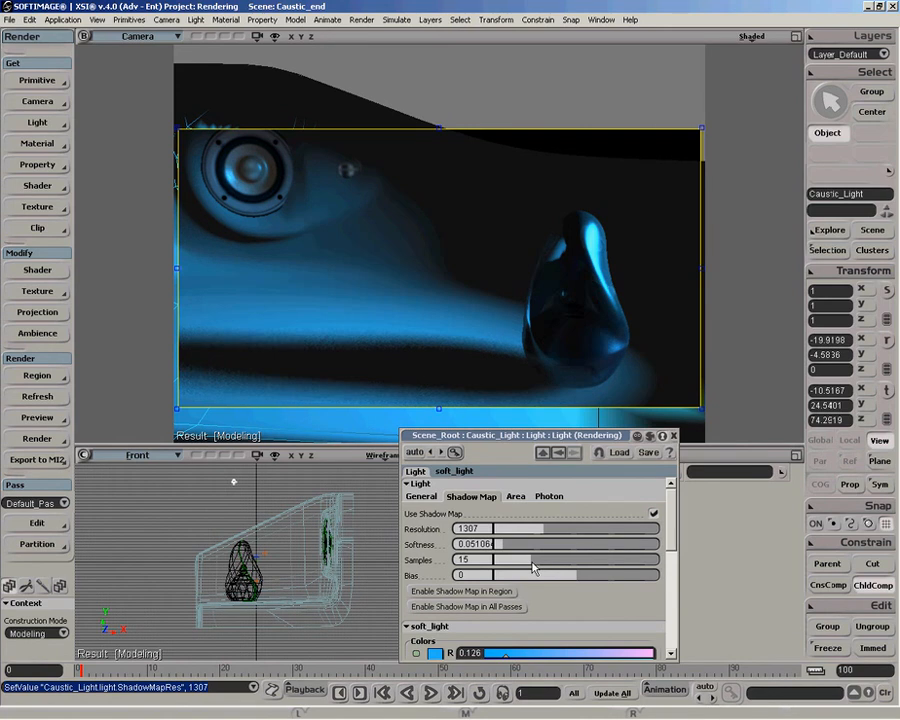
pyautogui.moveTo(533, 568); pyautogui.dragTo(600, 566)
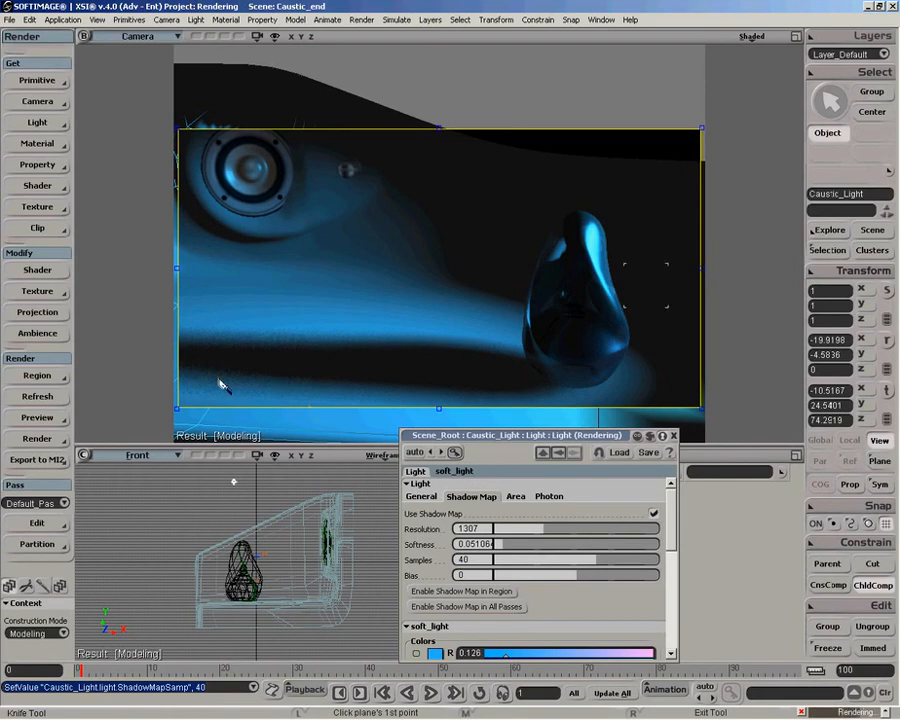
pyautogui.moveTo(600, 561); pyautogui.dragTo(628, 561)
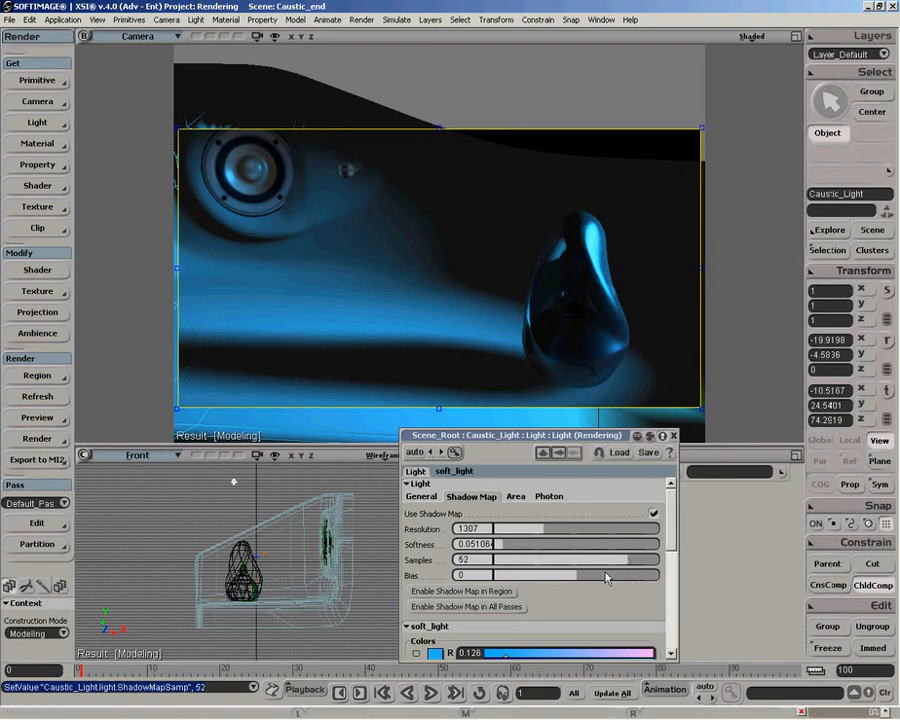
# Step: Set Caustic_Light's shadow map bias to -0.413 and extend the render region downward over more of the floor
pyautogui.moveTo(571, 442); pyautogui.dragTo(571, 481)
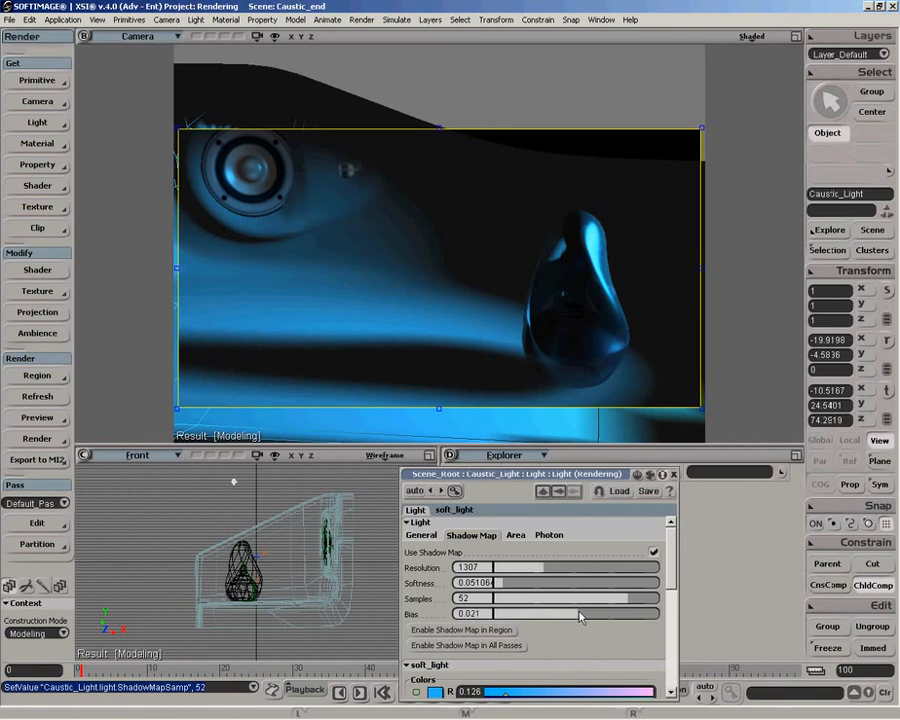
pyautogui.moveTo(579, 617); pyautogui.dragTo(558, 618)
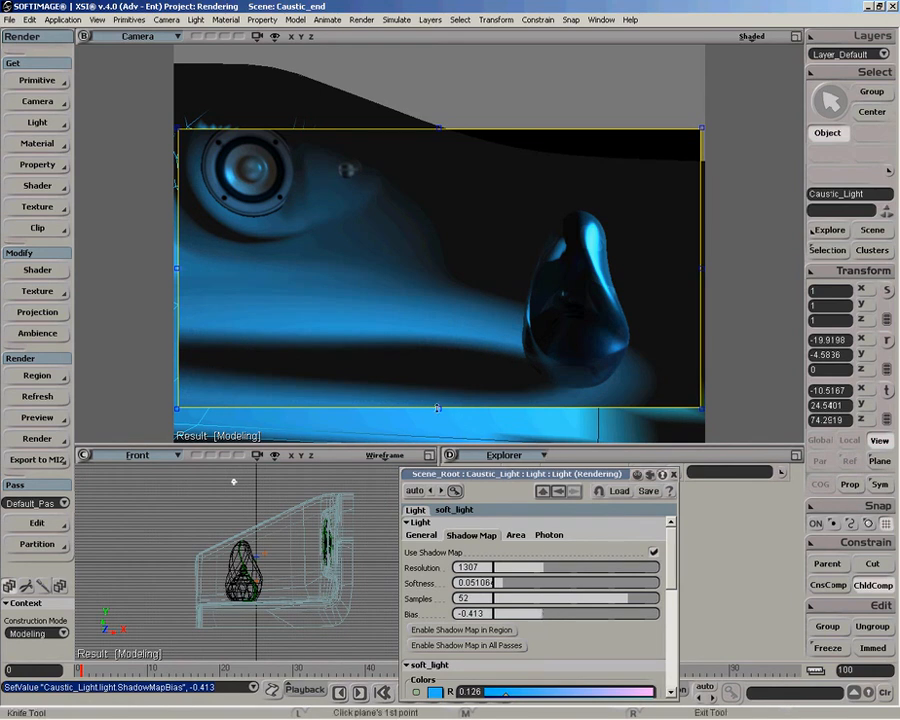
pyautogui.moveTo(439, 409); pyautogui.dragTo(441, 431)
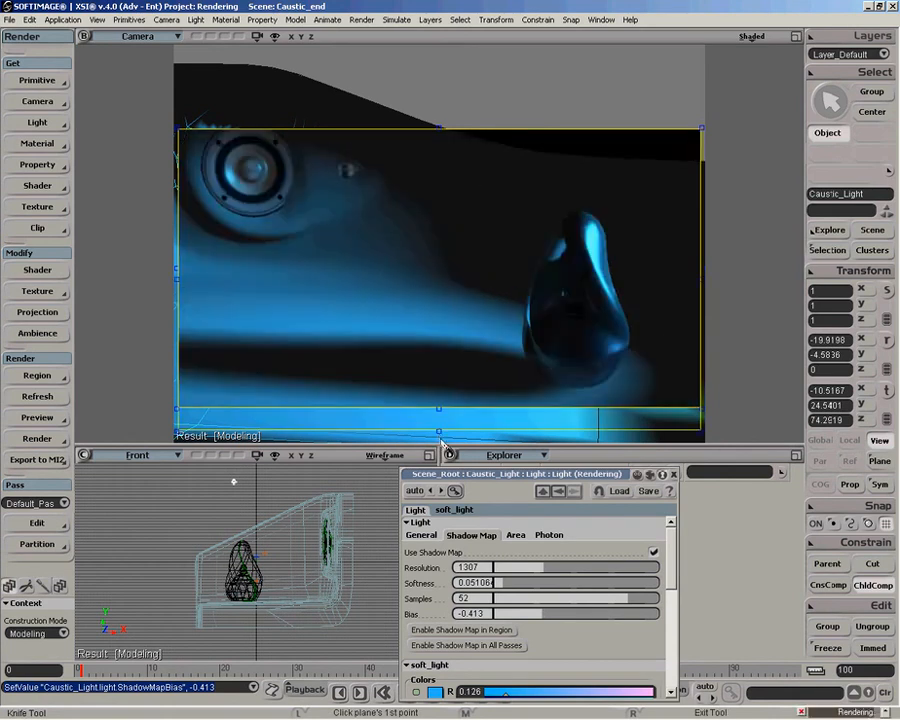